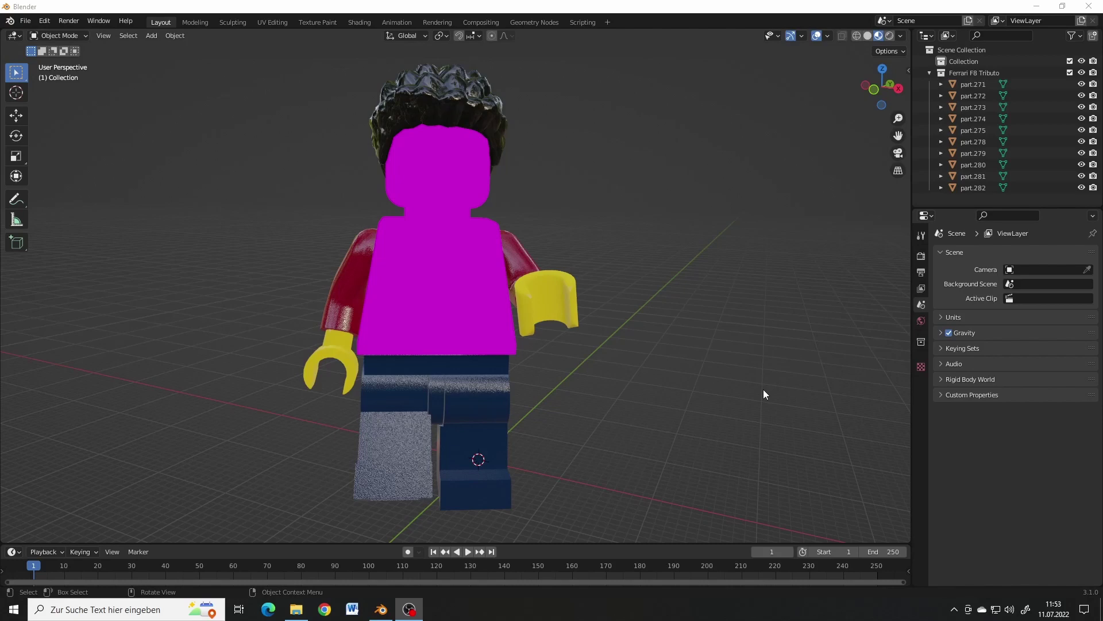
Switch to the Shading workspace to see the minifigure's material nodes and lit preview.
click(360, 24)
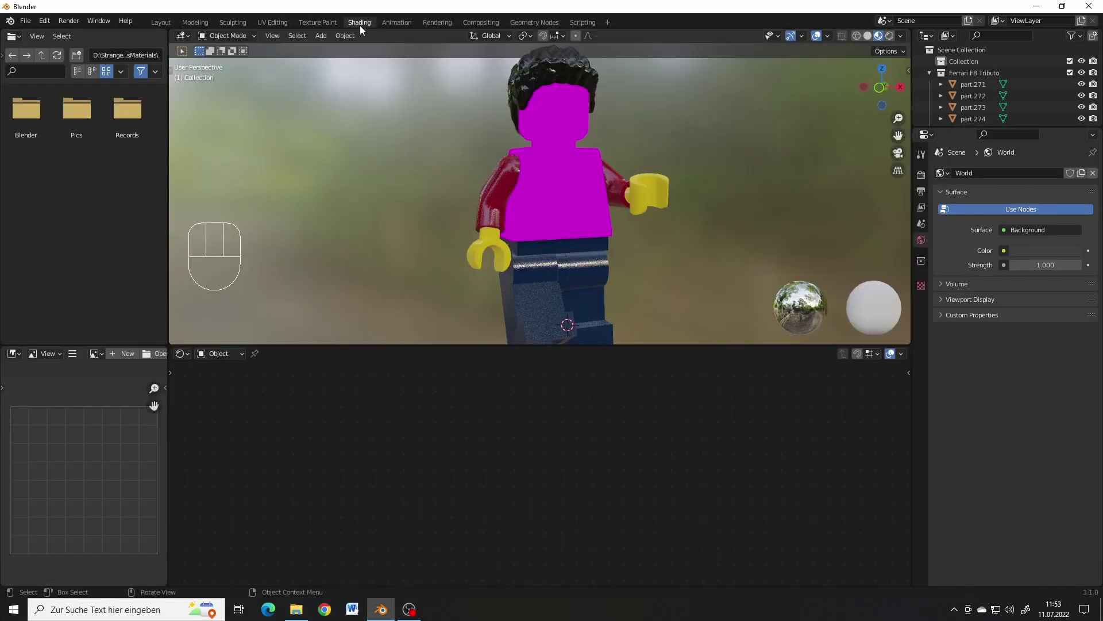
Copy the 3814d1588.png image texture node from inside the torso's Decoration group.
click(567, 214)
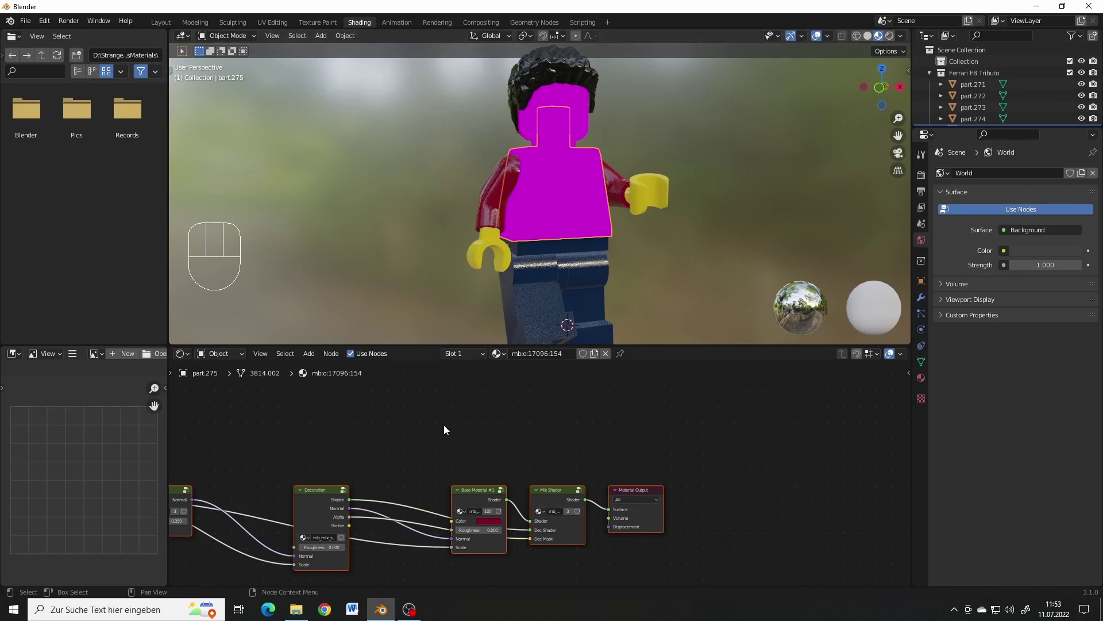
middle_drag(408, 443, 547, 414)
click(462, 459)
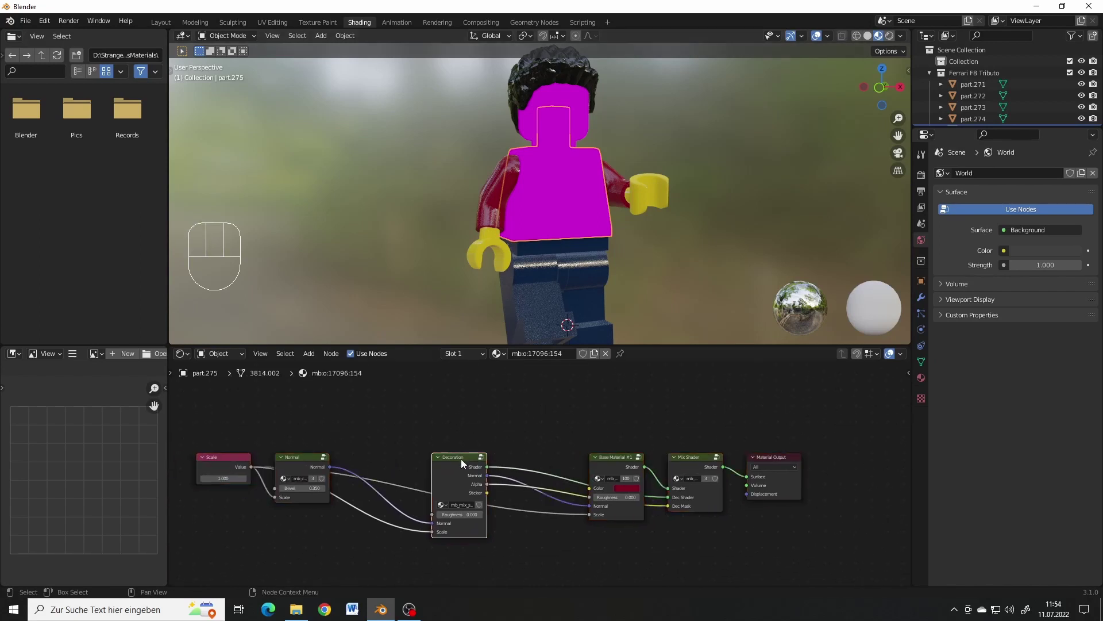
key(Tab)
mouse_move(499, 484)
middle_down()
mouse_move(461, 391)
mouse_move(471, 337)
middle_up()
click(537, 389)
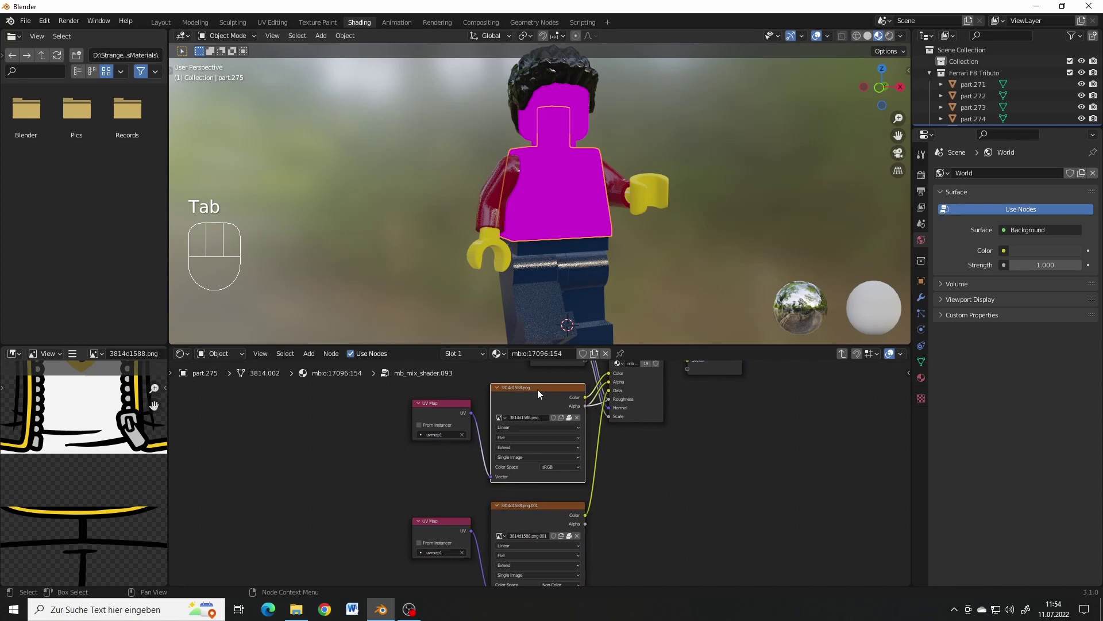
scroll(118, 475, down, 3)
click(543, 507)
click(540, 389)
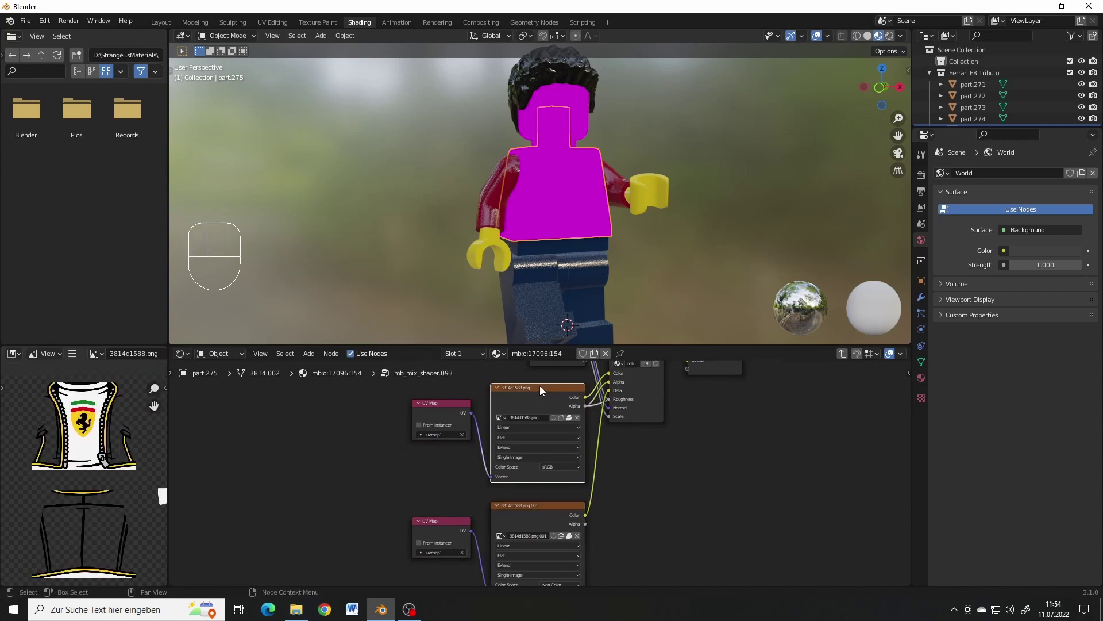
key(Tab)
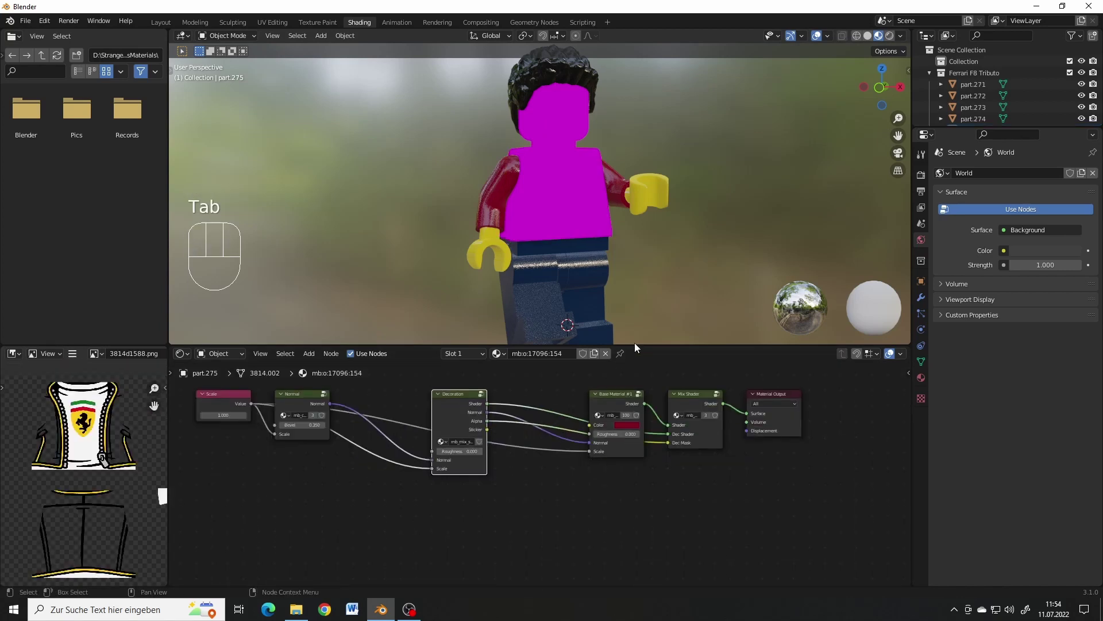
drag(636, 346, 636, 292)
Paste the shirt image, wire a new Principled BSDF to the output, and delete the old Mecabricks nodes.
key(ctrl+v)
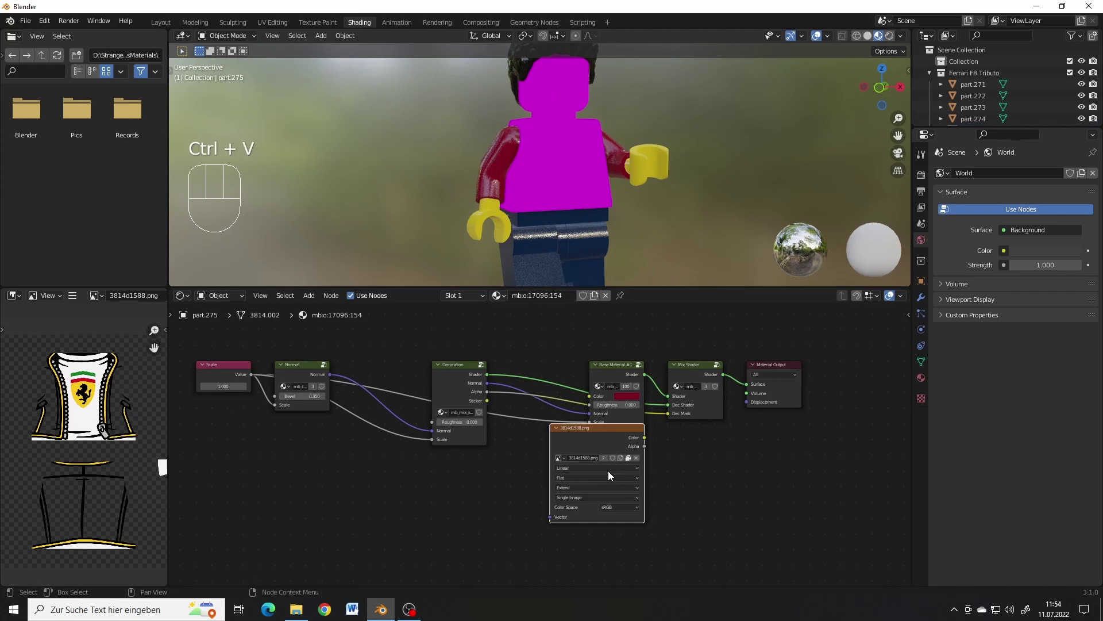
key(g)
click(638, 470)
key(shift+a)
text(pri)
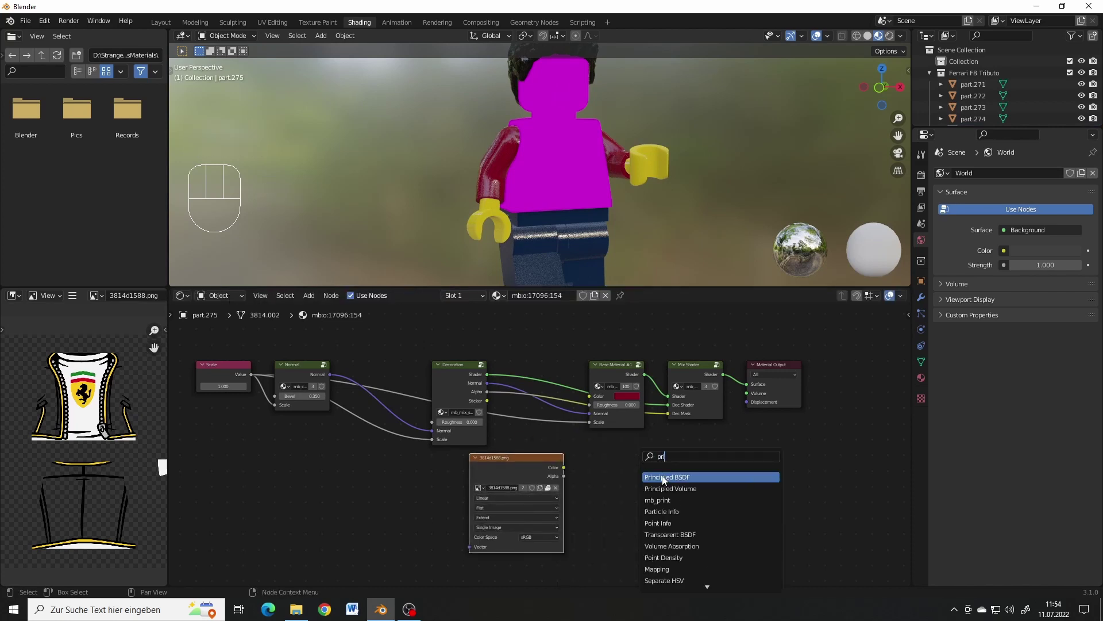
click(664, 481)
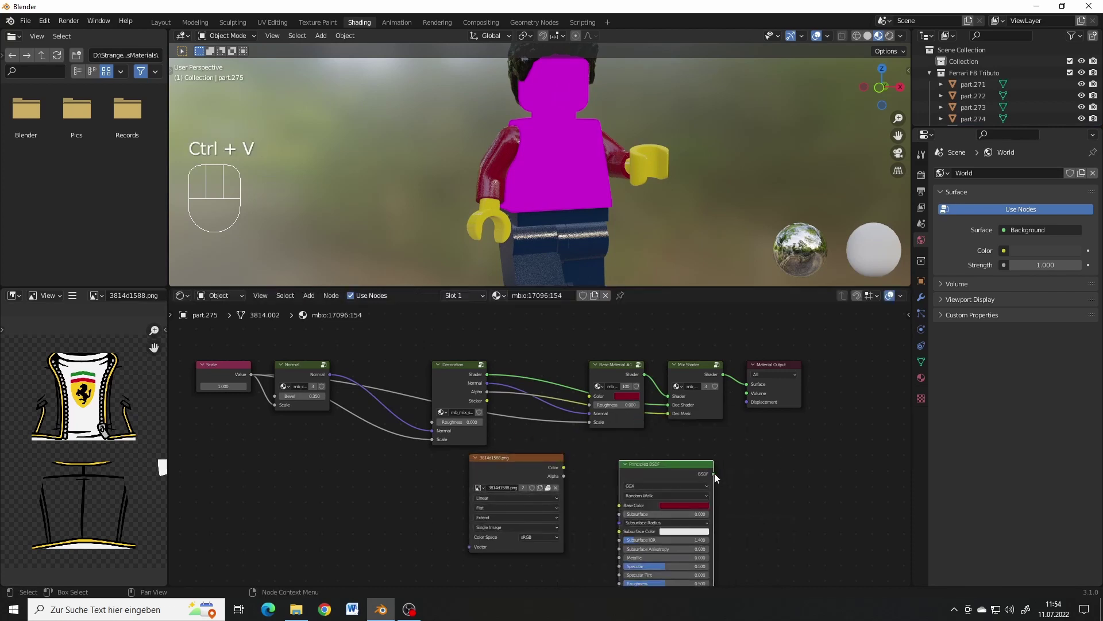
drag(743, 393, 746, 385)
drag(213, 354, 687, 416)
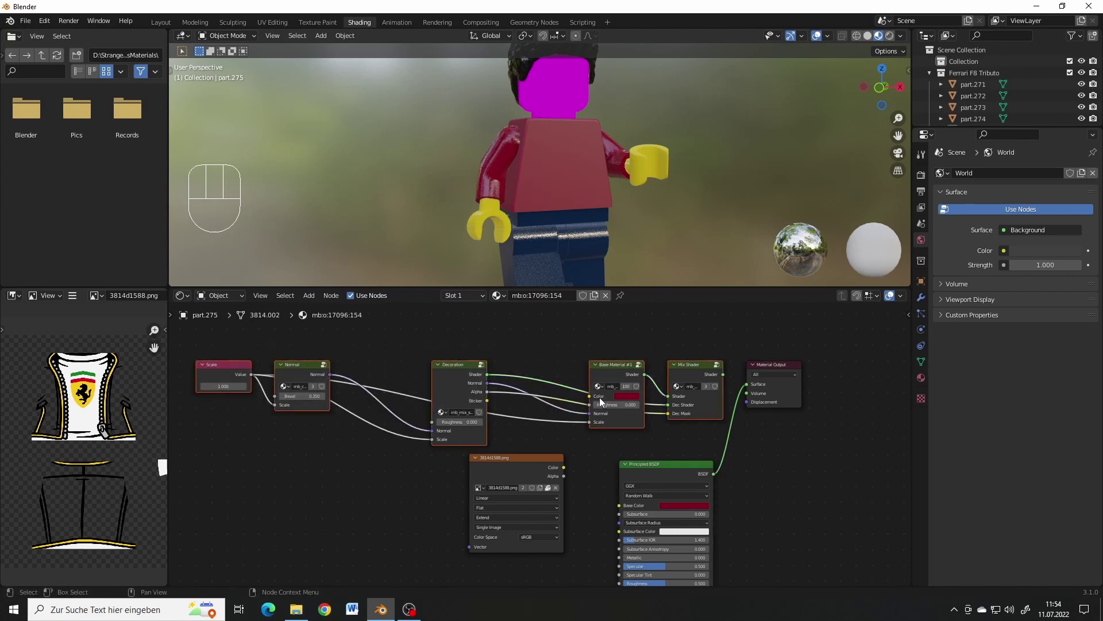
key(Delete)
drag(564, 468, 619, 505)
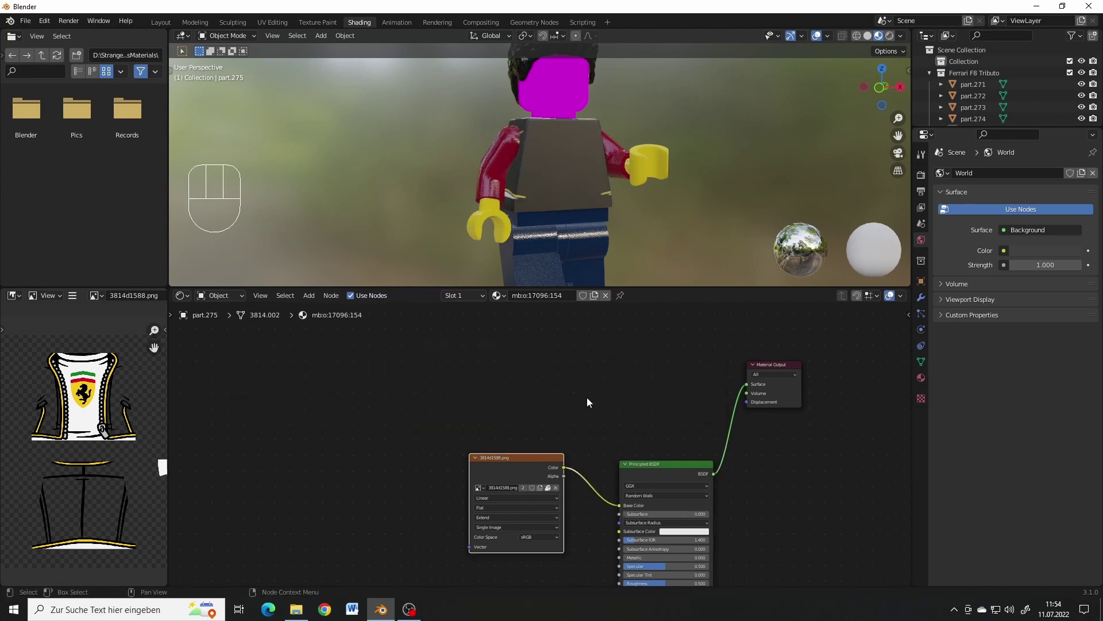
click(921, 361)
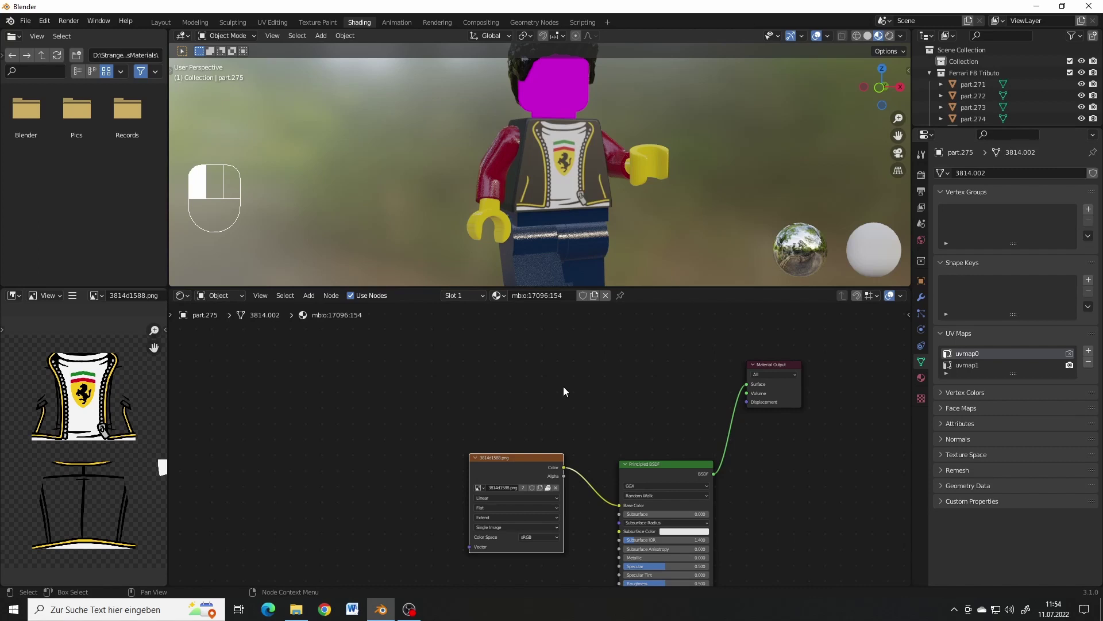
Insert a Mix node driven by the image Alpha, with red as Color1.
key(shift+a)
text(mix)
click(604, 402)
click(623, 487)
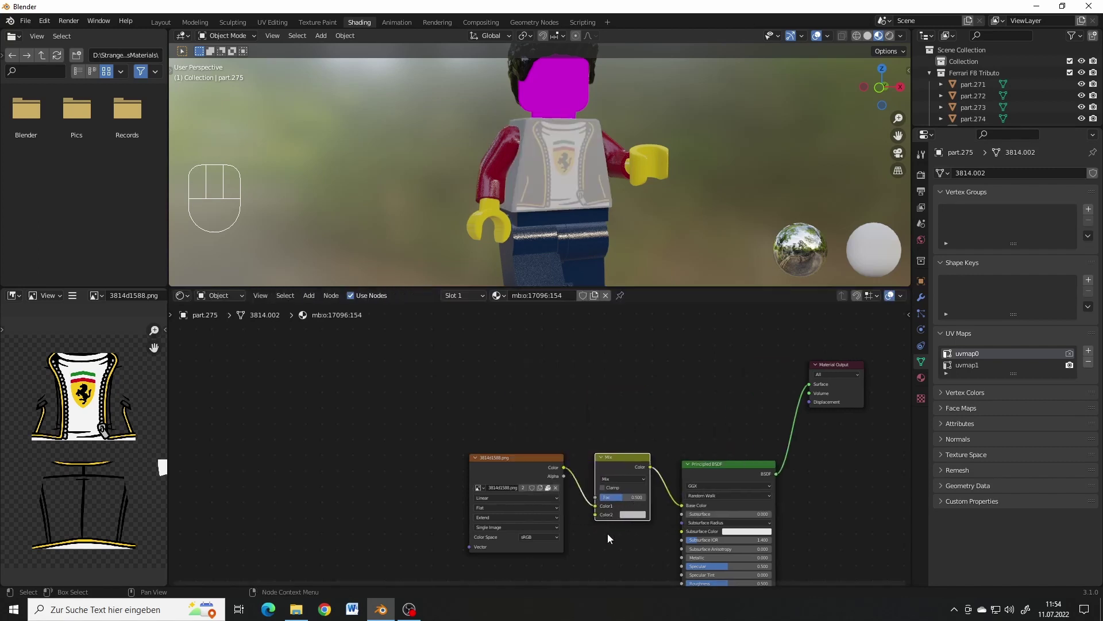
drag(597, 506, 597, 515)
drag(563, 476, 600, 498)
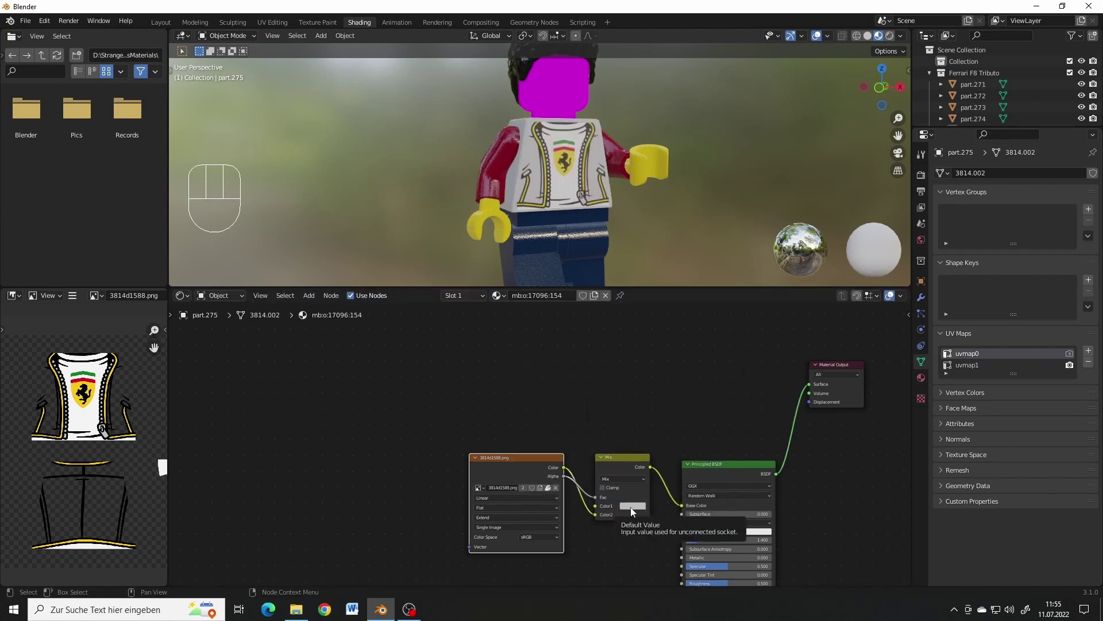
key(ctrl+v)
scroll(600, 184, up, 5)
Add texture coordinate and mapping nodes to the image, plus a Noise Texture.
key(ctrl+t)
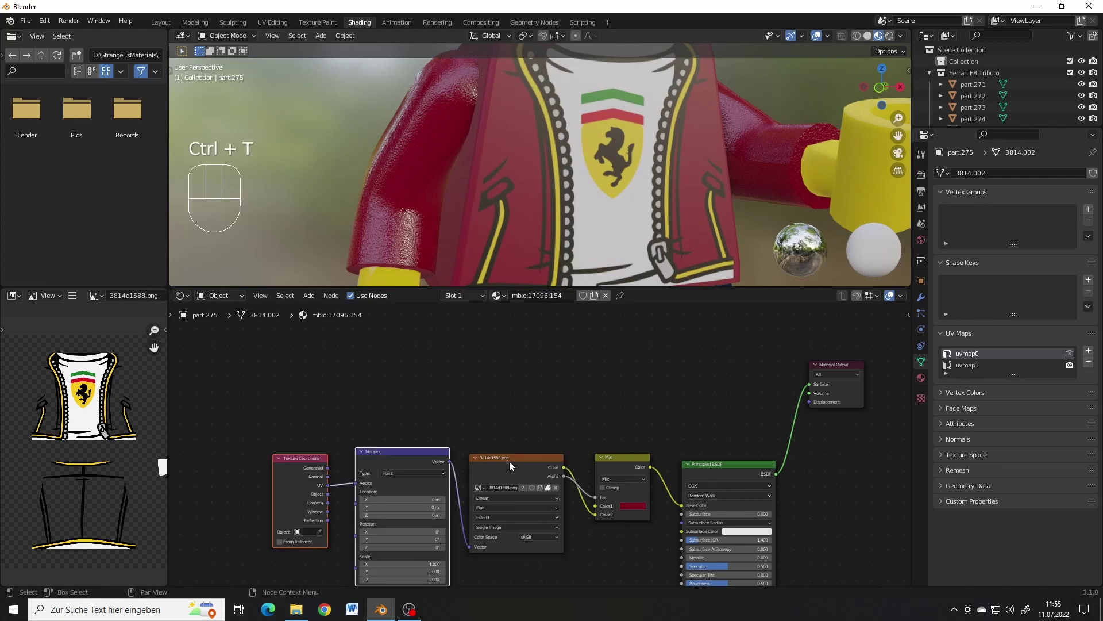
scroll(583, 528, down, 3)
scroll(583, 528, down, 2)
key(shift+a)
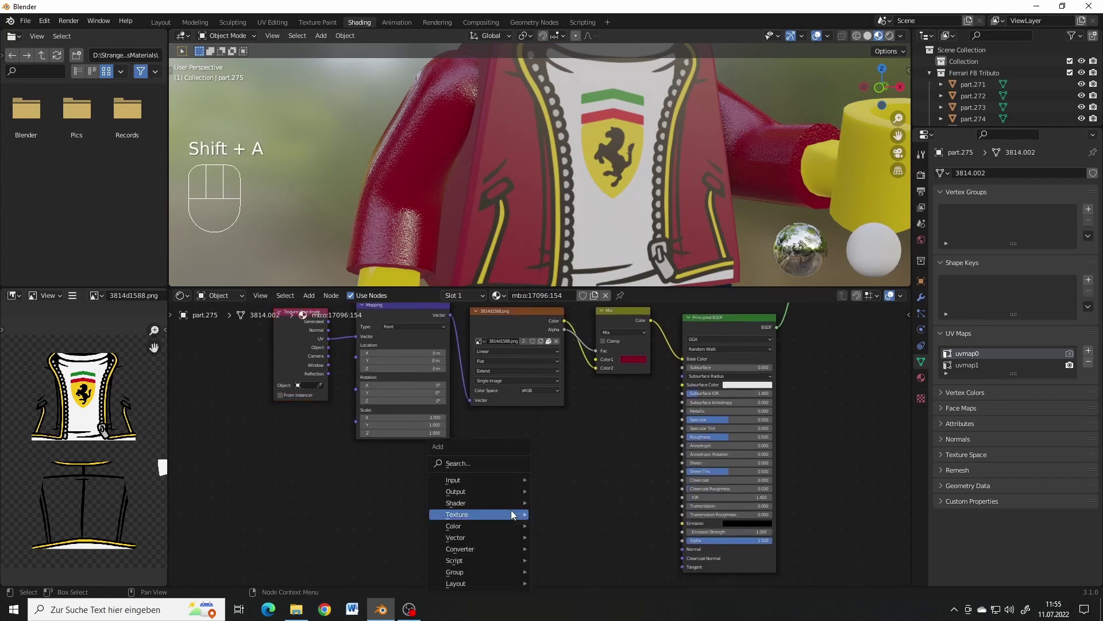
click(479, 458)
text(noi)
click(489, 488)
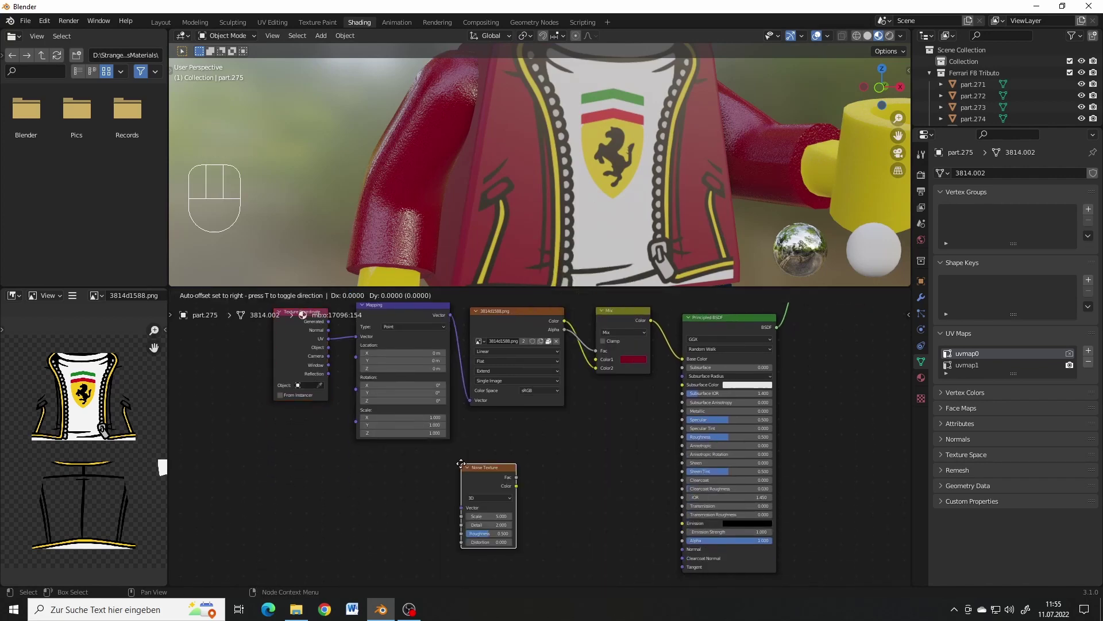
click(496, 509)
Add a noise-driven Bump on BSDF Normal: Noise Scale 500, Strength 0.1, Roughness 0.
key(shift+a)
click(526, 458)
text(bump)
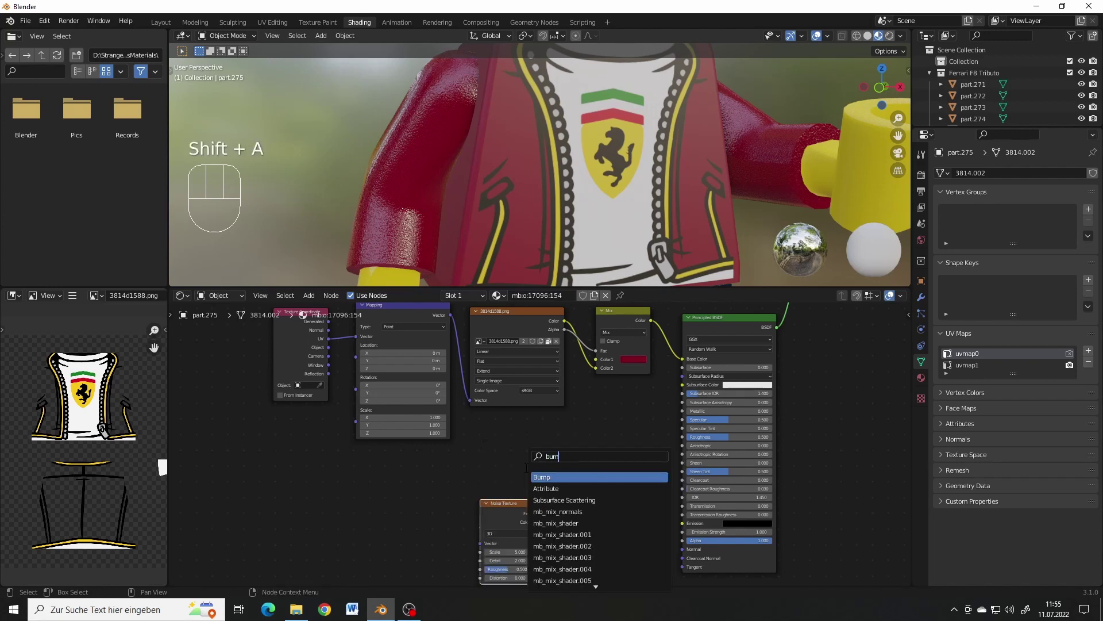
key(Return)
click(589, 557)
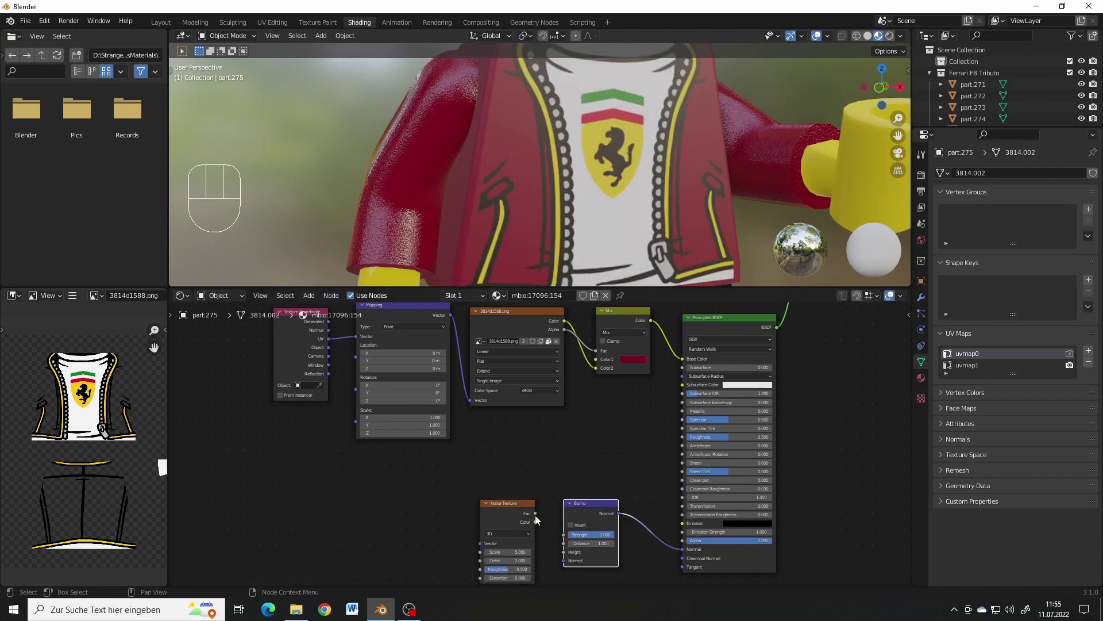
drag(569, 565, 568, 560)
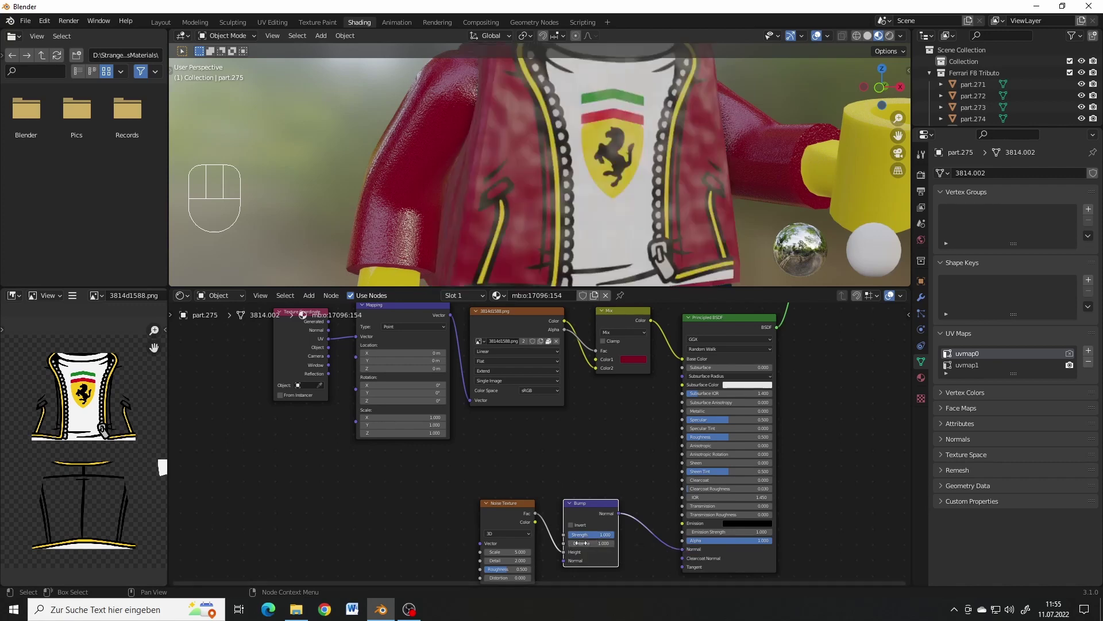
text(50)
key(Return)
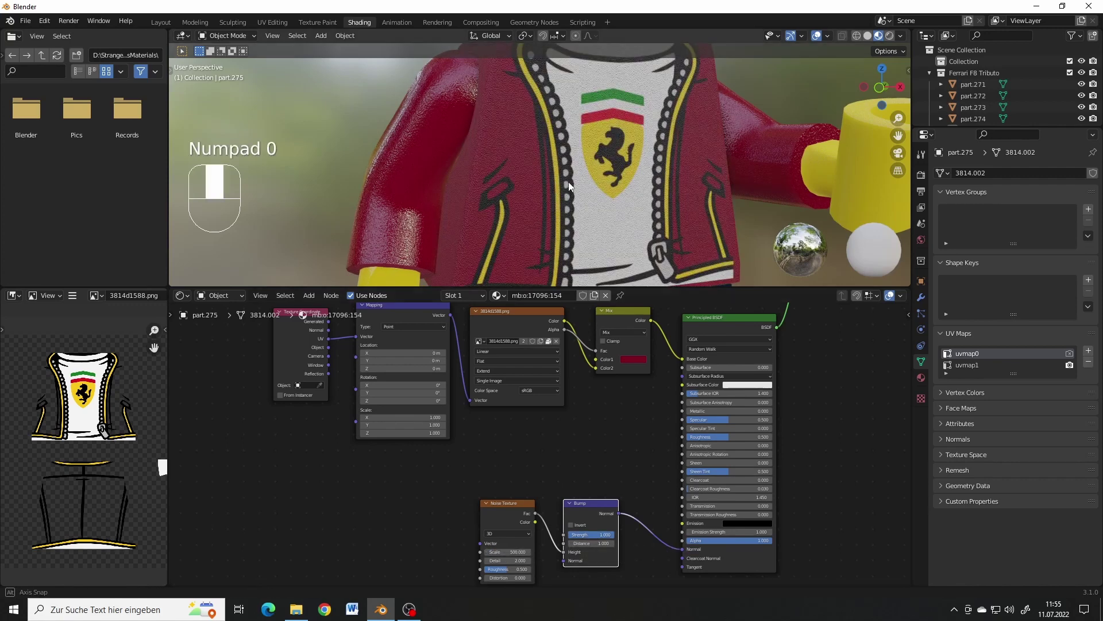
double_click(590, 534)
text(0.1)
key(Return)
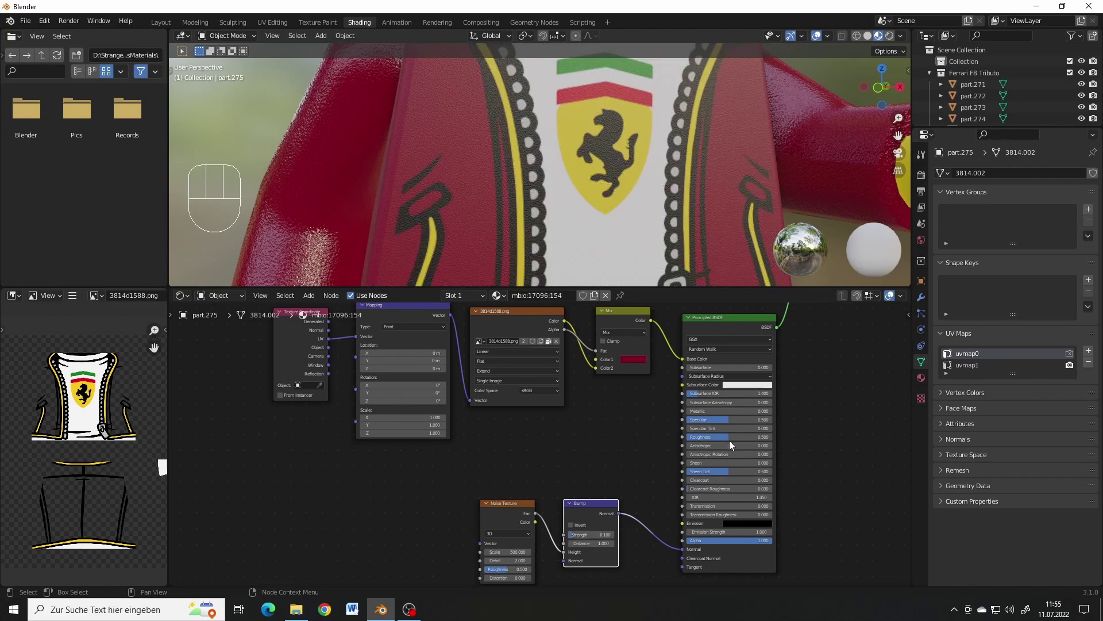
mouse_move(734, 436)
mouse_down()
mouse_move(690, 437)
mouse_move(701, 441)
mouse_up()
scroll(577, 459, down, 1)
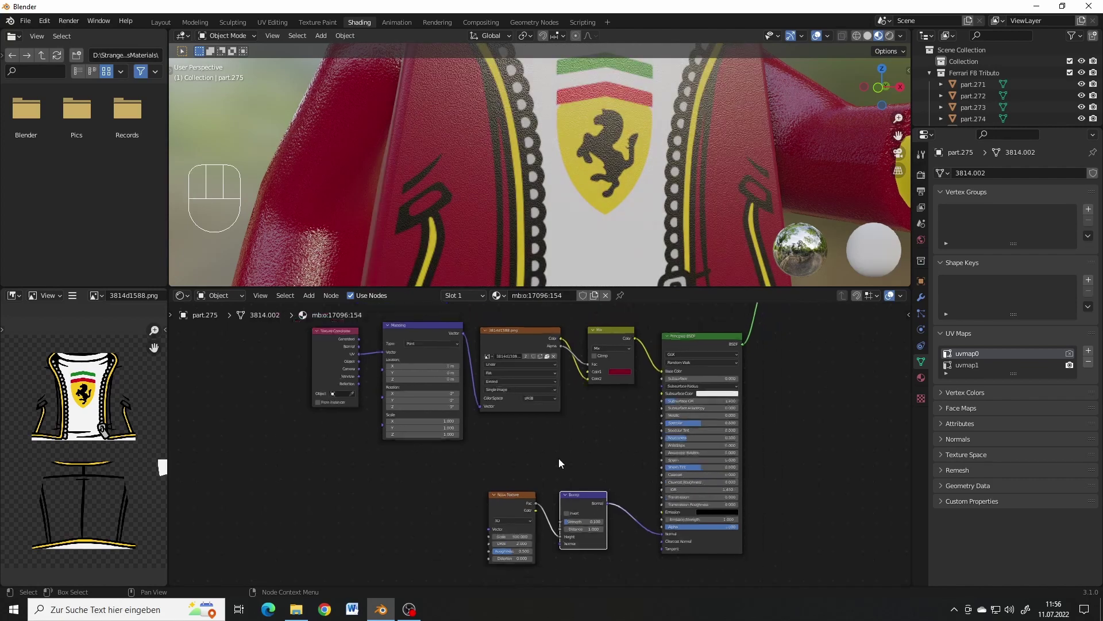
scroll(602, 224, down, 5)
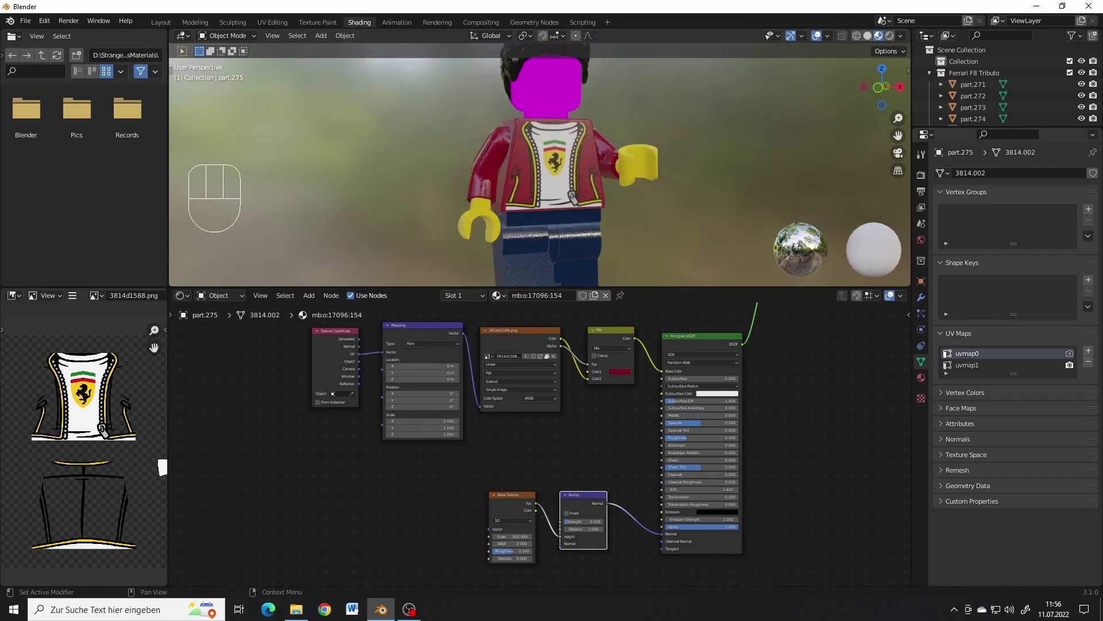
scroll(543, 356, up, 3)
Unpack the torso image into the textures folder.
click(562, 410)
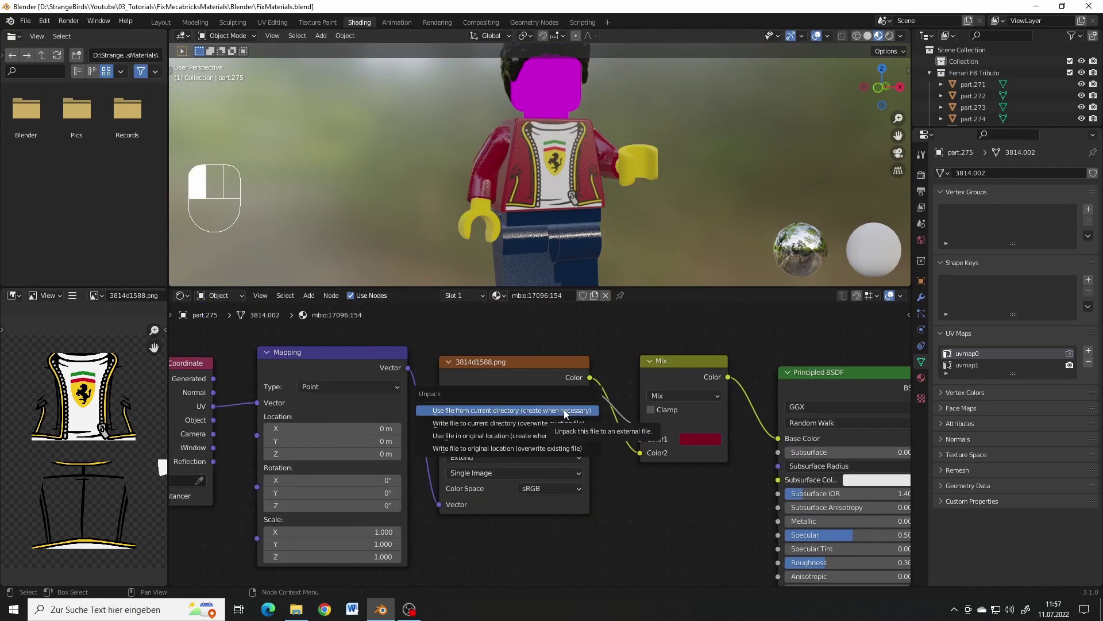
click(572, 411)
double_click(26, 108)
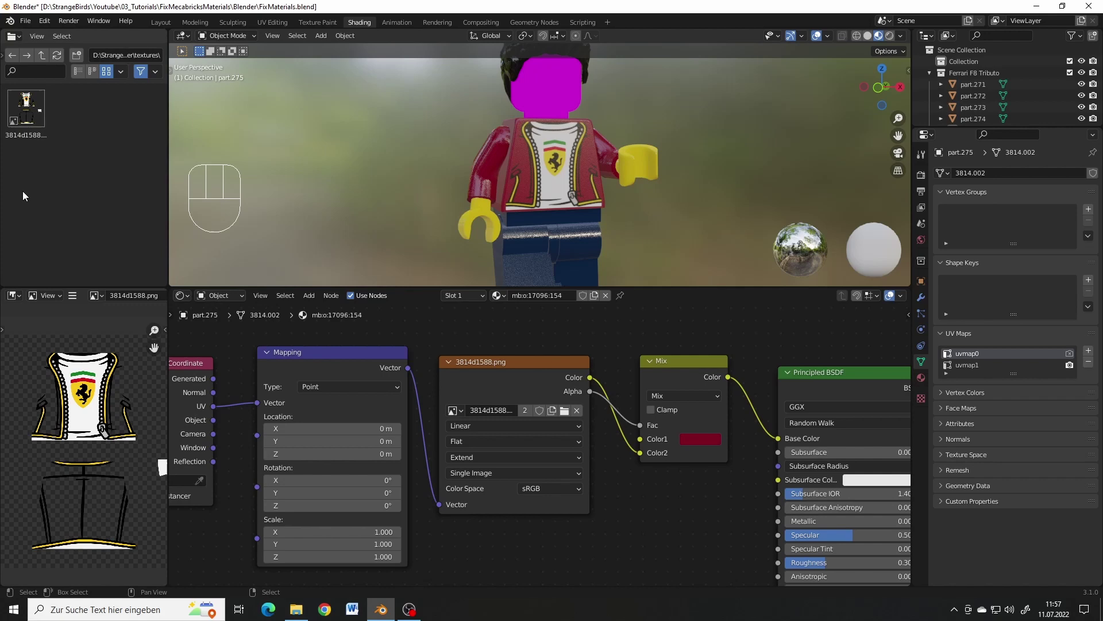
Paste a Principled BSDF into the head's material and connect it to the output.
click(546, 81)
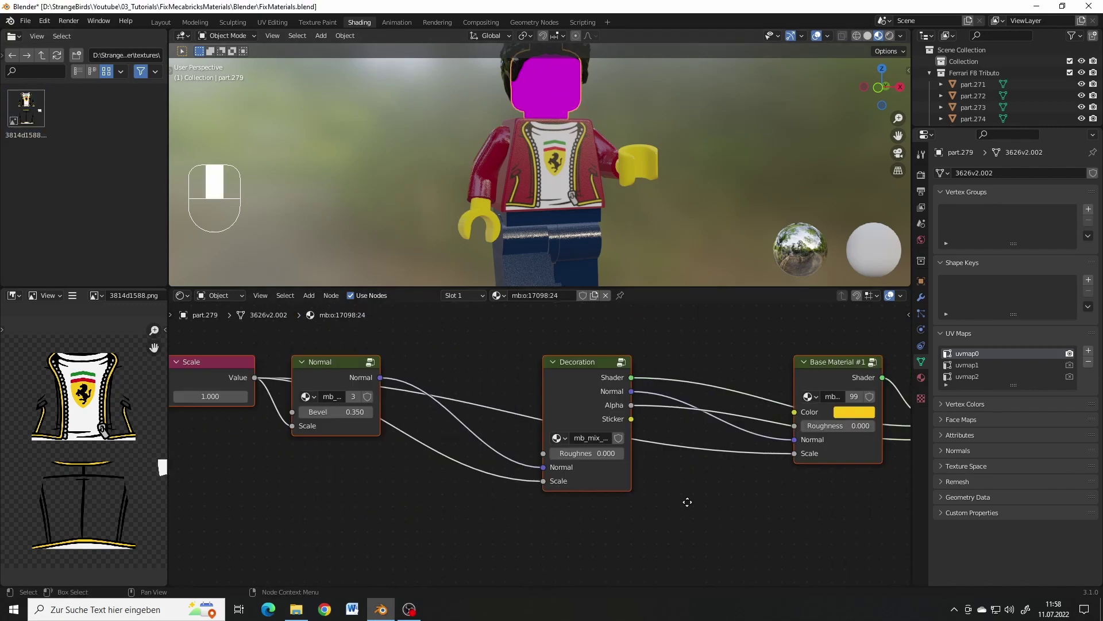
key(shift+a)
click(616, 517)
click(739, 508)
key(ctrl+c)
key(ctrl+v)
drag(743, 493, 819, 413)
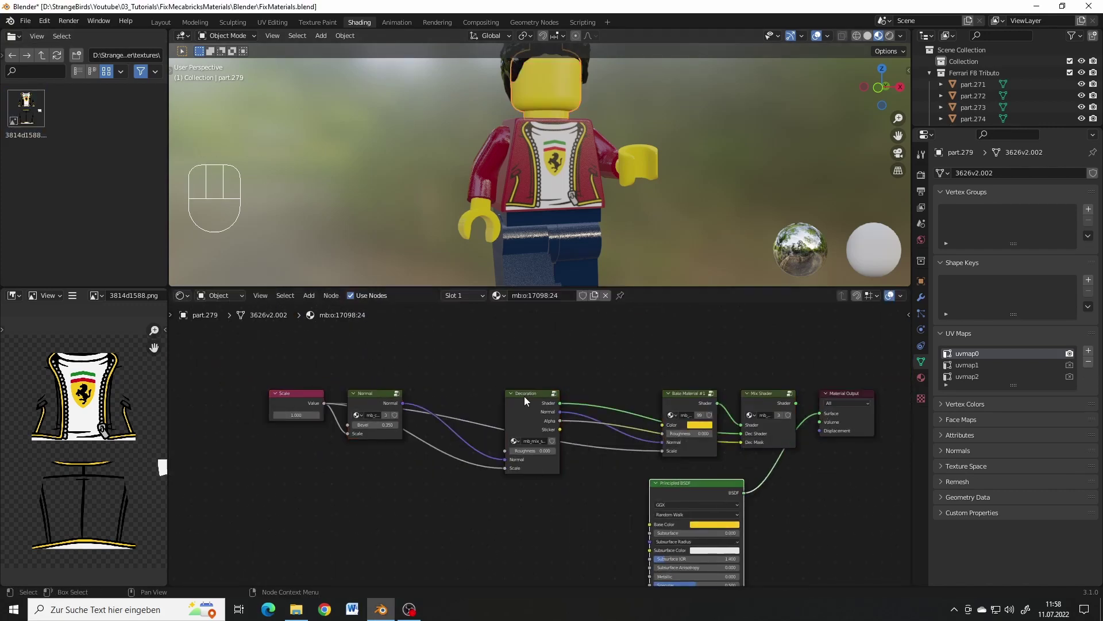
Bring the face image out of its group, delete the old nodes, and feed Base Color.
key(Tab)
key(ctrl+c)
key(Tab)
key(ctrl+v)
key(g)
key(Delete)
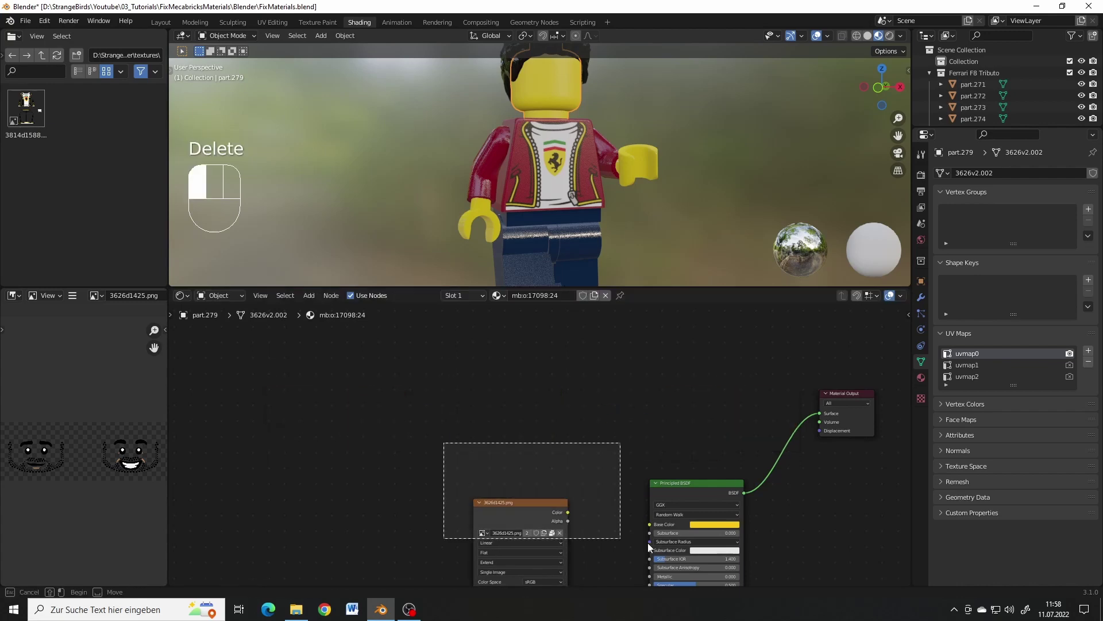
key(g)
drag(589, 401, 692, 417)
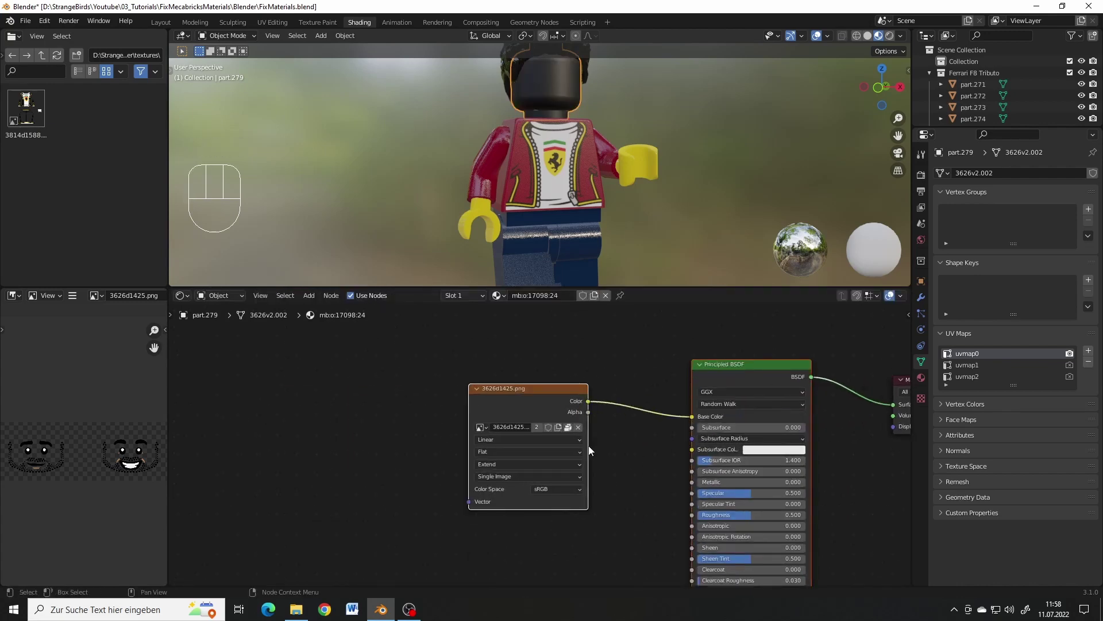
Mix the face image over yellow and add texture coordinate and mapping nodes.
key(shift+a)
click(522, 345)
click(634, 380)
key(ctrl+v)
key(ctrl+t)
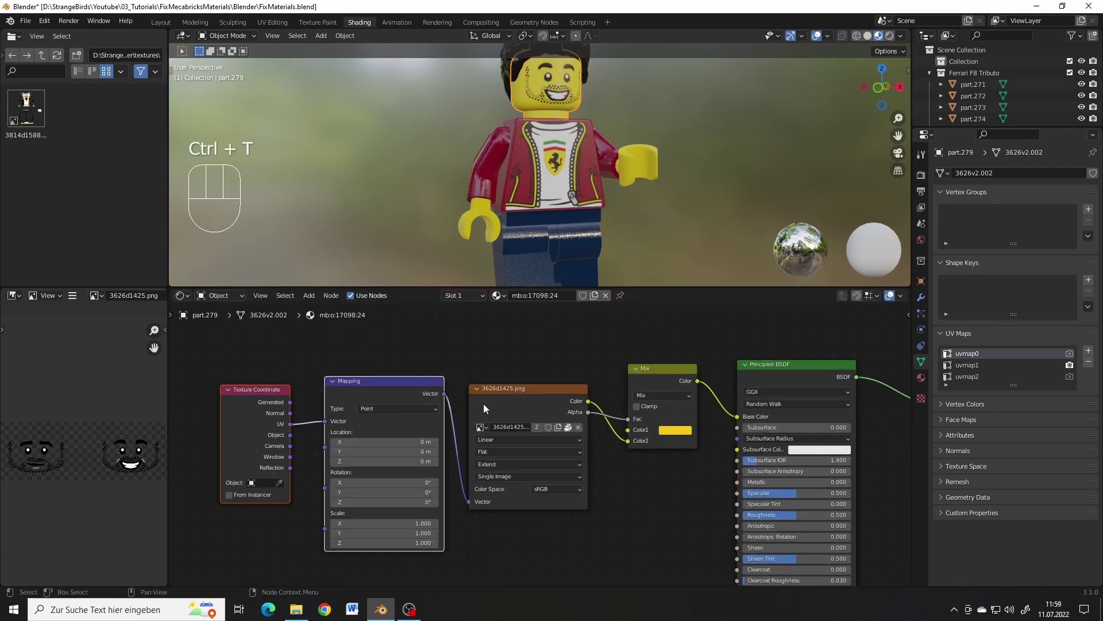
scroll(560, 209, up, 3)
Unpack the face image into the textures folder beside the torso image.
shift+middle_drag(560, 210, 565, 233)
click(568, 427)
click(41, 55)
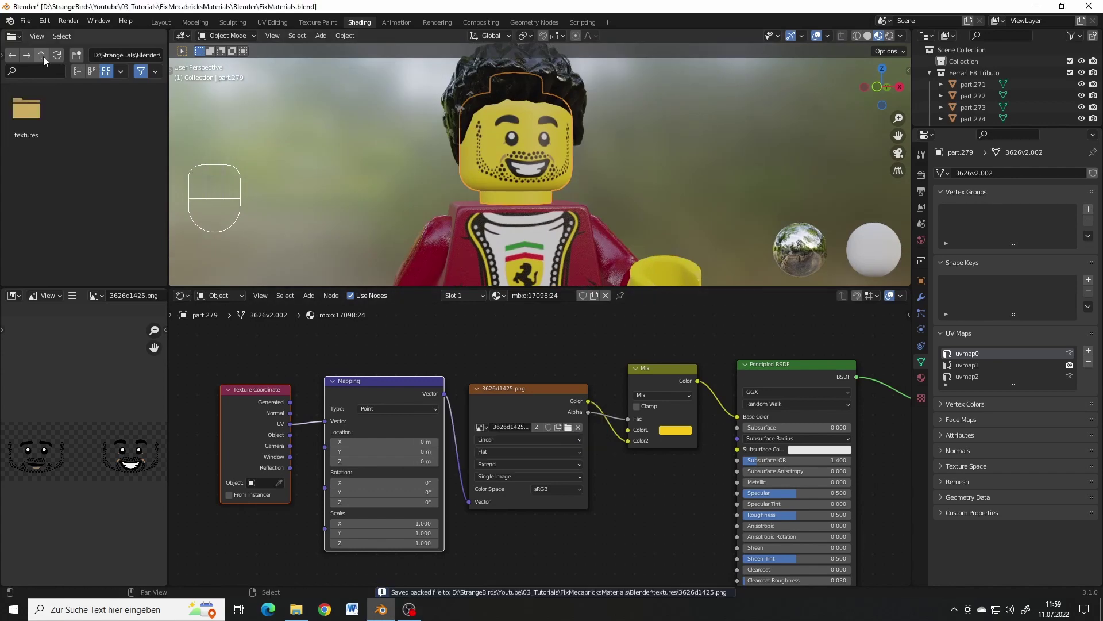
double_click(27, 108)
click(429, 244)
Copy the torso's shader nodes and rename its material to Torso.
key(ctrl+c)
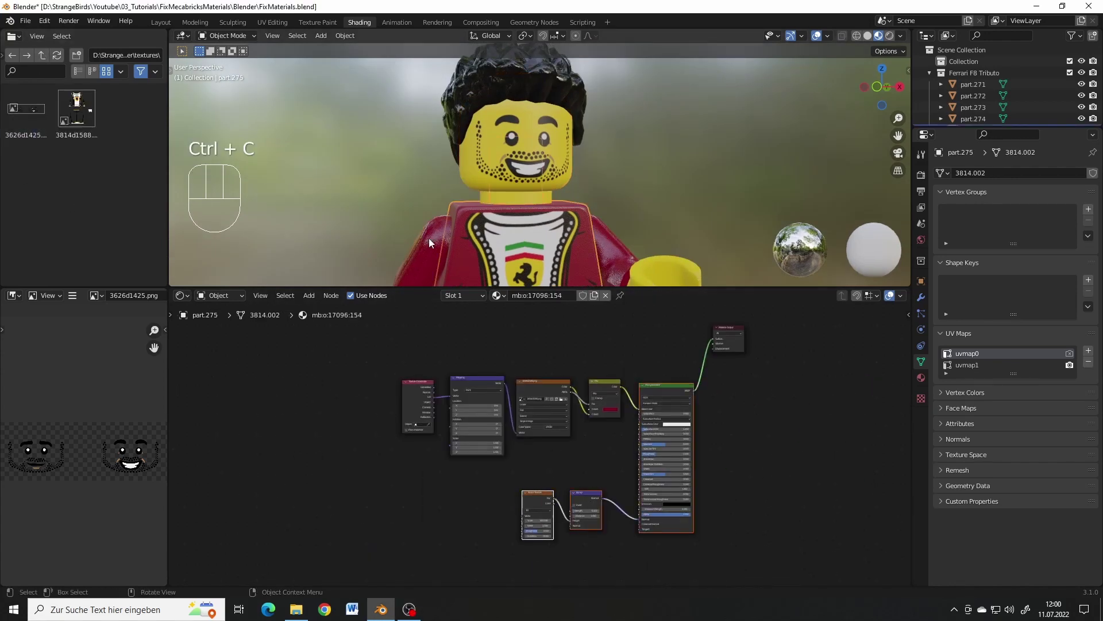
key(ctrl+v)
key(Delete)
click(510, 236)
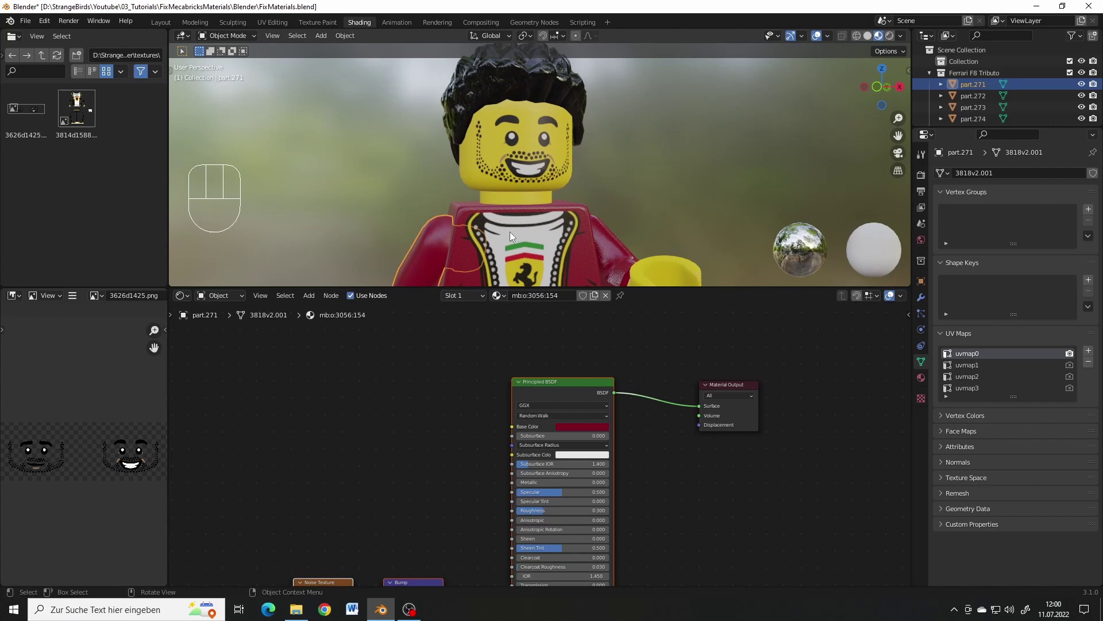
shift+middle_drag(509, 236, 553, 155)
click(551, 189)
click(498, 295)
double_click(537, 295)
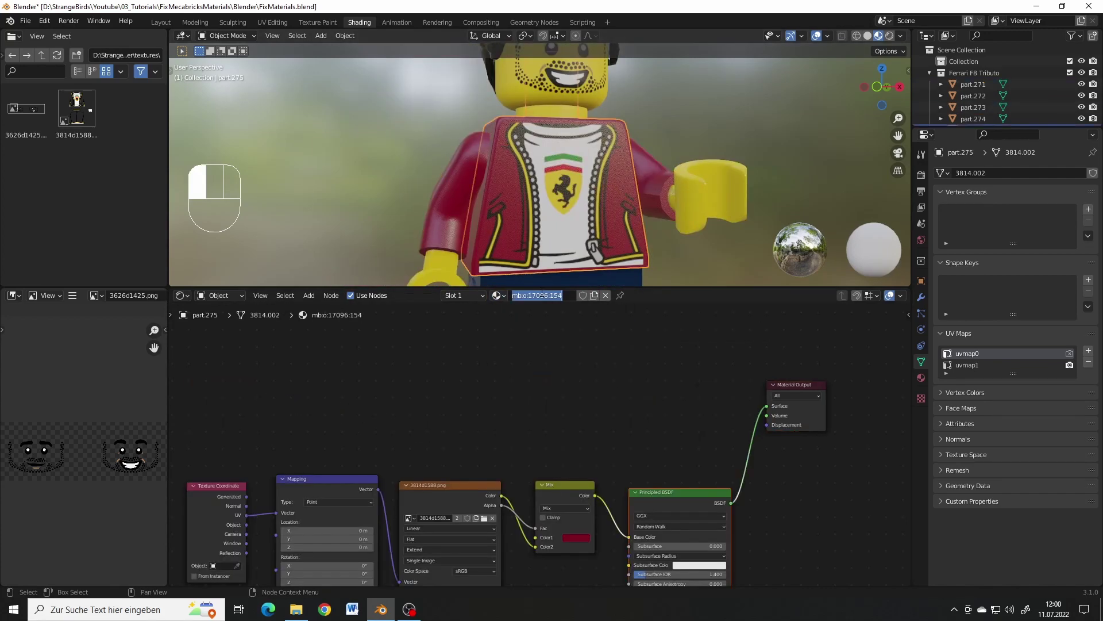
key(Return)
scroll(551, 172, down, 5)
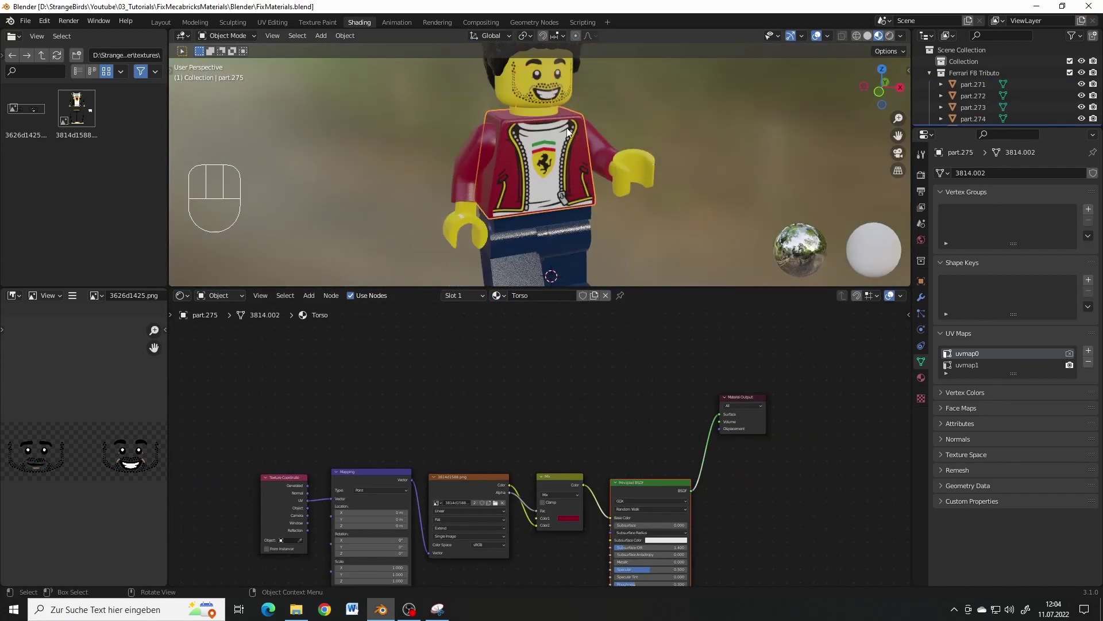
Replace the hand's old shader nodes with the pasted Principled BSDF.
click(626, 179)
key(BackSpace)
drag(216, 374, 557, 473)
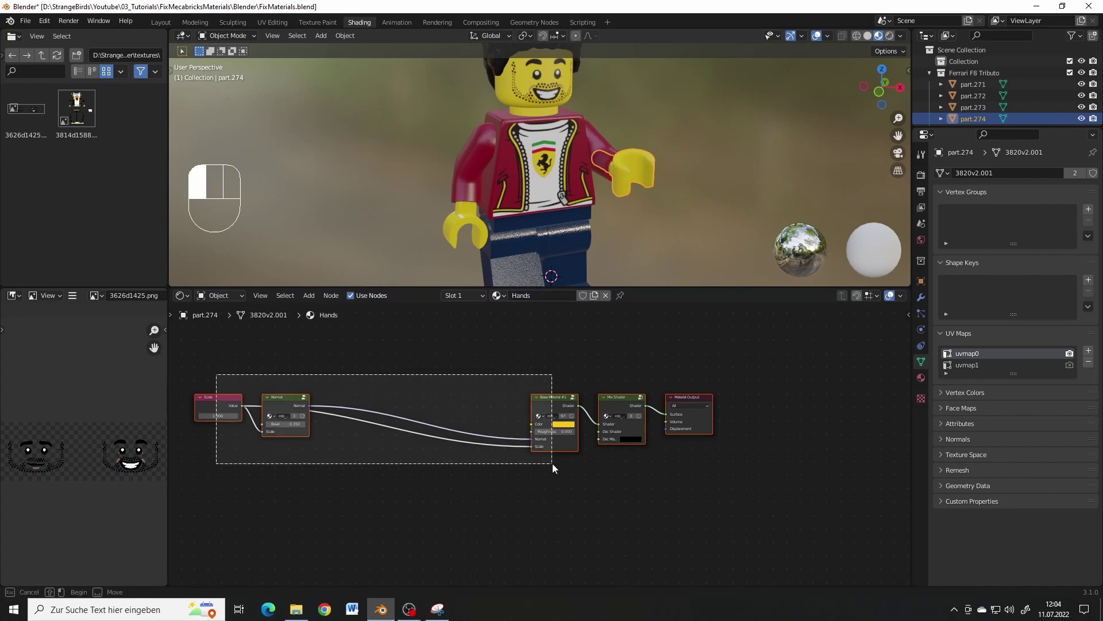
key(Delete)
key(ctrl+v)
Swap the hips' old nodes for the pasted shader and name the material Trousers.
click(573, 220)
key(ctrl+c)
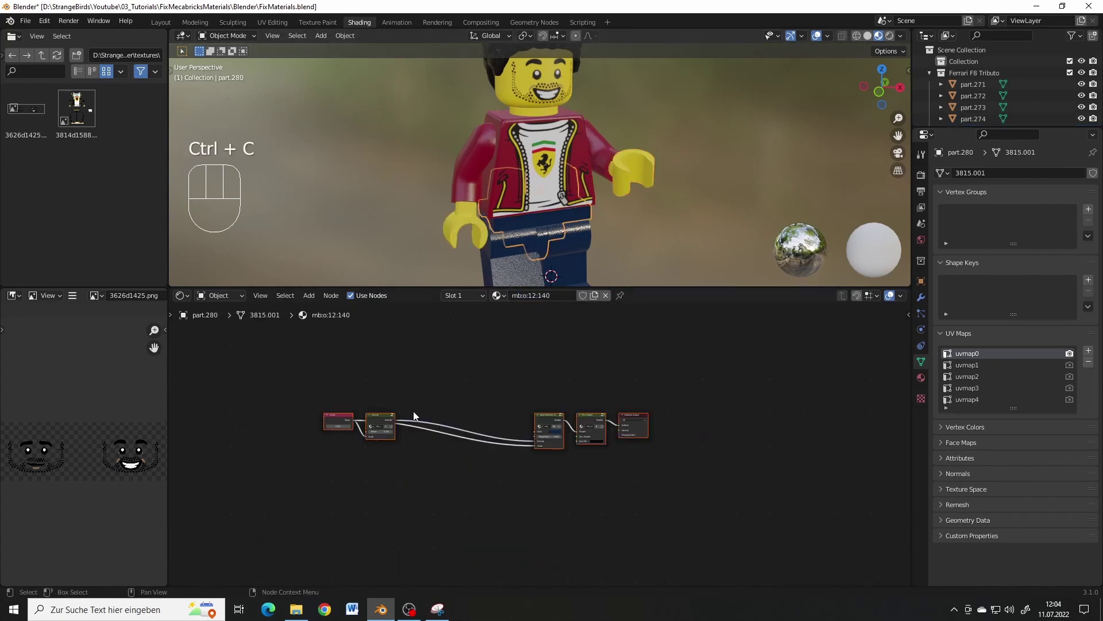
key(ctrl+v)
drag(297, 374, 548, 417)
key(Delete)
drag(431, 427, 625, 590)
text(g)
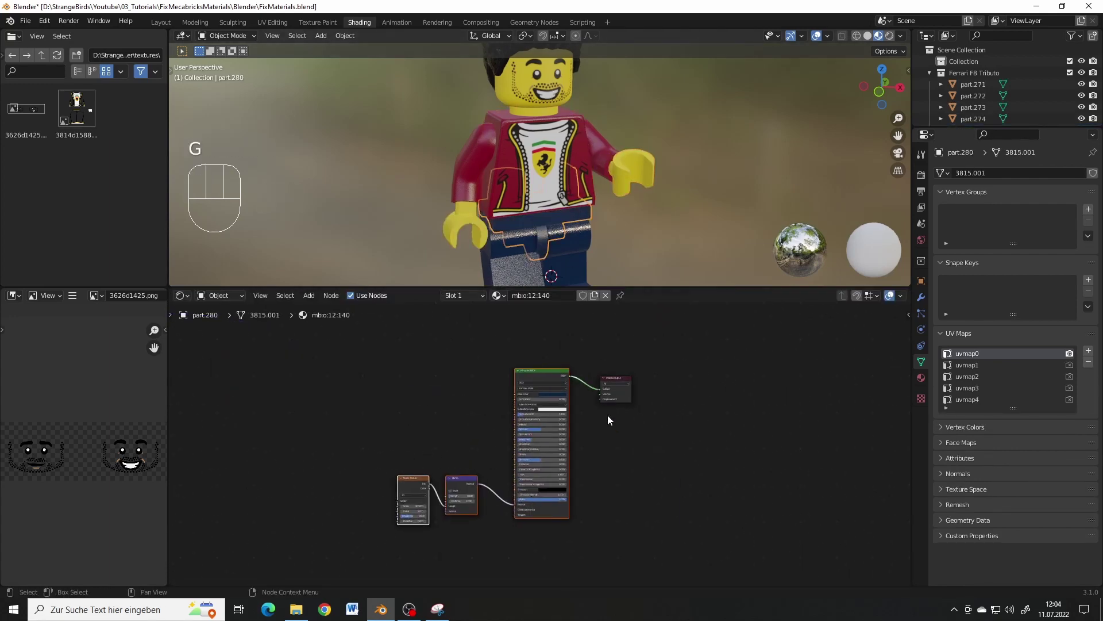
text(s)
key(Return)
scroll(577, 254, down, 3)
Swap the hair's old nodes for the pasted shader and rename the material Hair.
click(587, 182)
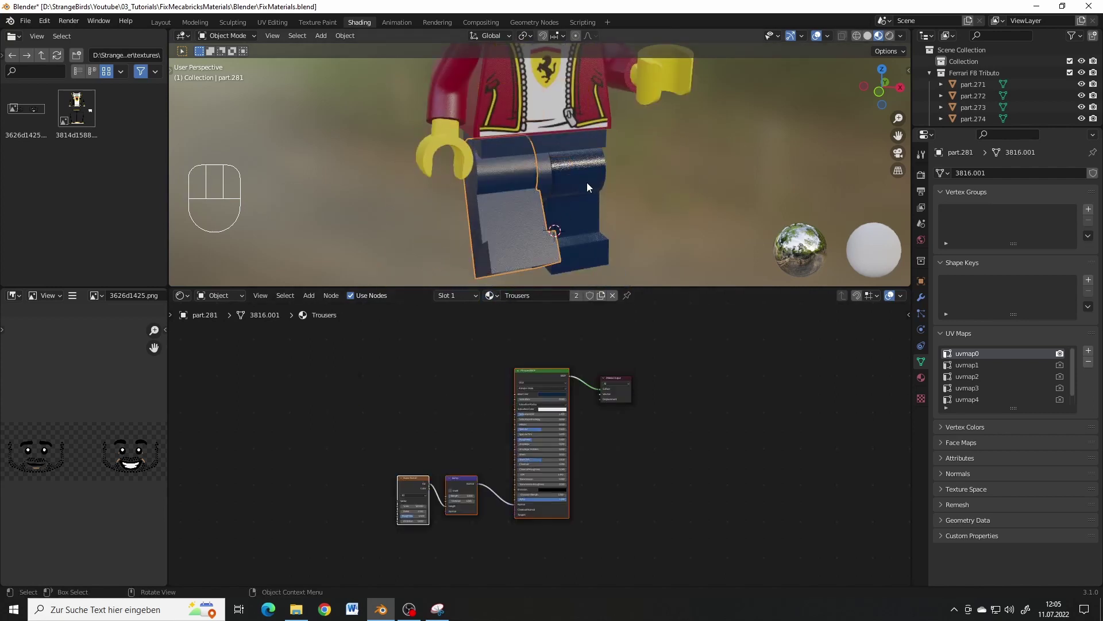
key(ctrl+c)
click(561, 199)
key(ctrl+v)
drag(276, 366, 604, 418)
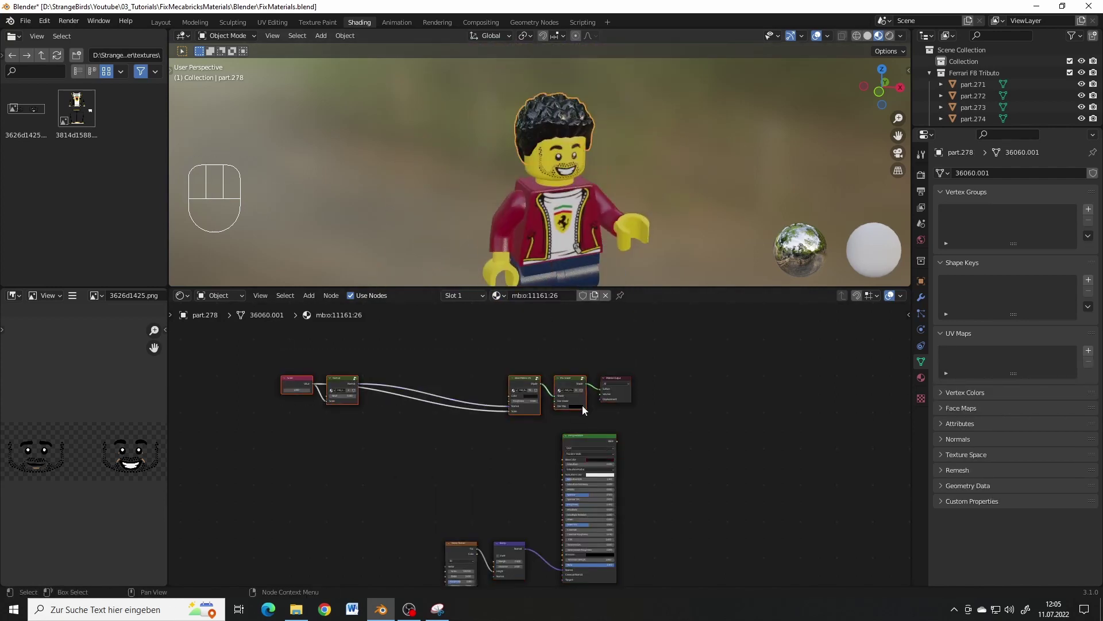
key(Delete)
key(g)
click(569, 378)
scroll(570, 378, up, 2)
double_click(538, 295)
text(Hair)
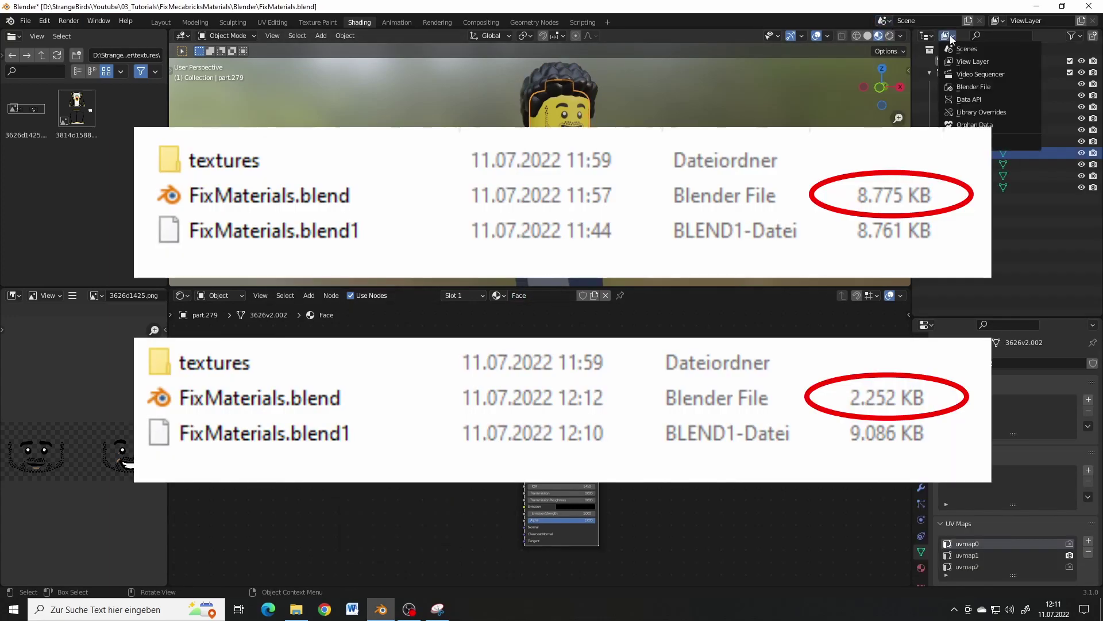
scroll(995, 229, down, 5)
scroll(996, 229, down, 5)
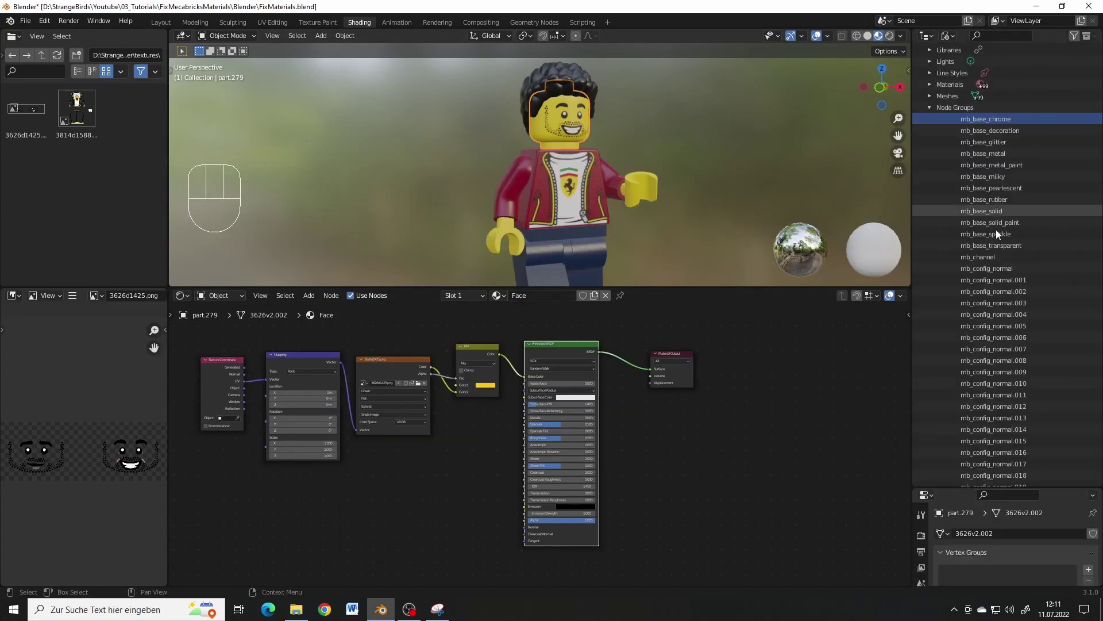
scroll(995, 229, down, 5)
scroll(996, 230, down, 5)
Review the file's materials, then purge all unused data from the Orphan Data view.
click(948, 35)
click(965, 98)
click(929, 152)
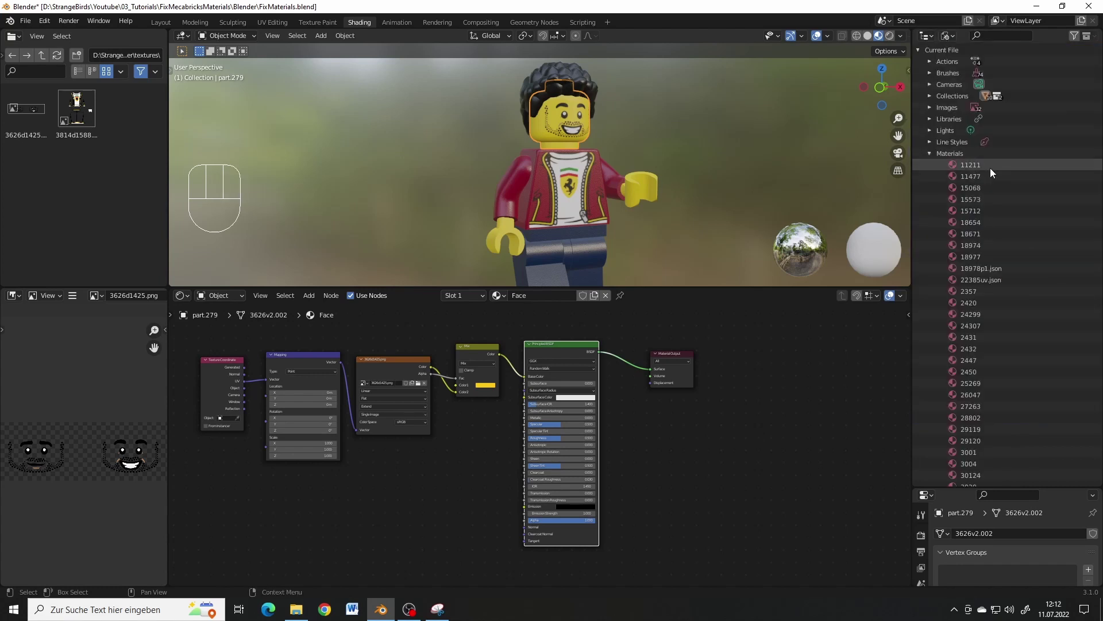
click(949, 36)
click(948, 100)
Delete the leftover orphan data blocks and return the Outliner to Blender File view.
right_click(982, 79)
click(982, 75)
right_click(982, 79)
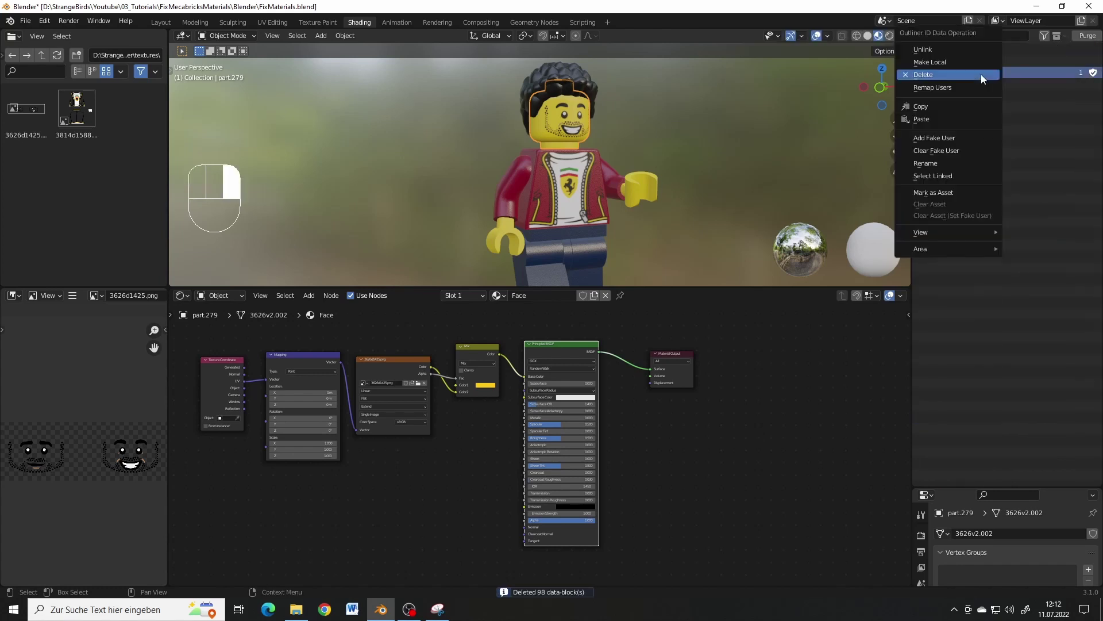
click(948, 36)
click(948, 99)
click(983, 177)
click(561, 95)
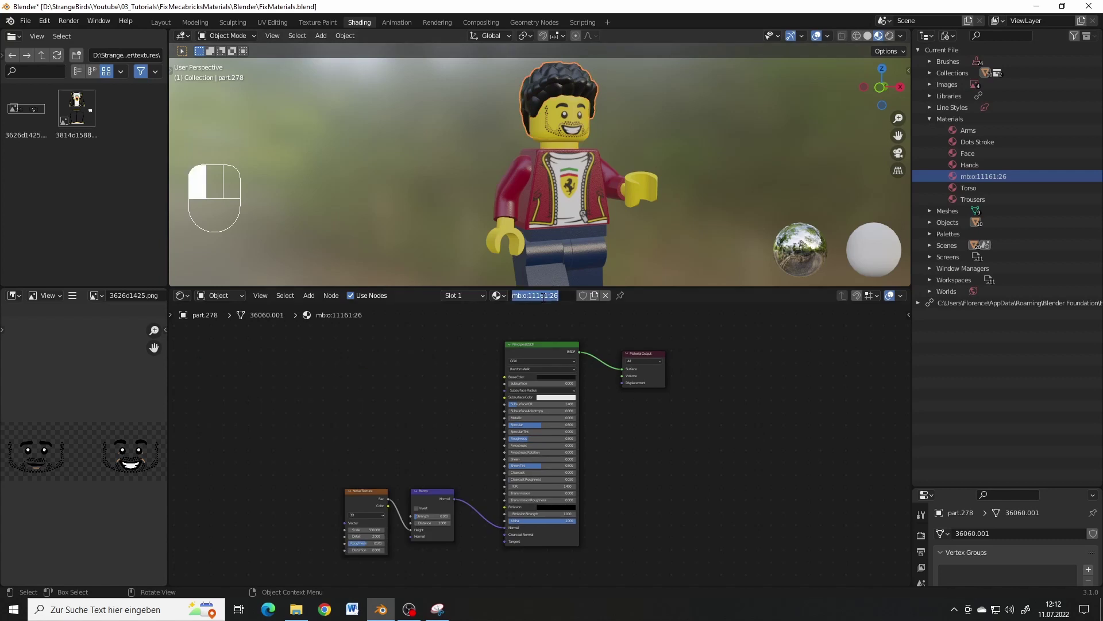